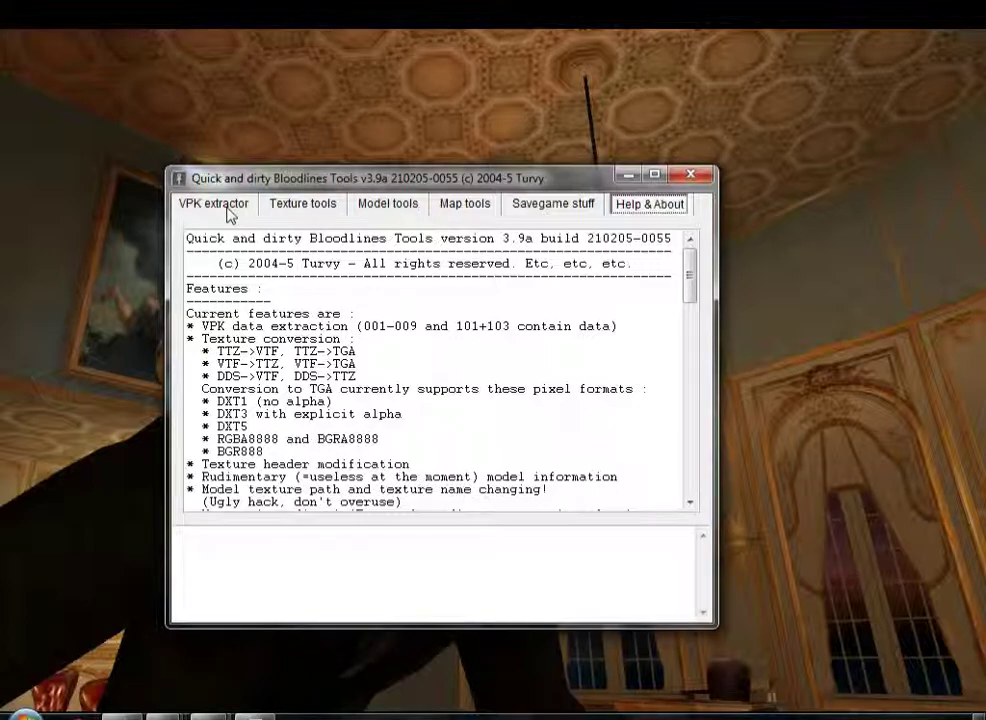
Step: On the VPK extraction page, open pack001.vpk with the zero-length wav fix turned on
{"action": "left_click", "coordinate": [213, 203]}
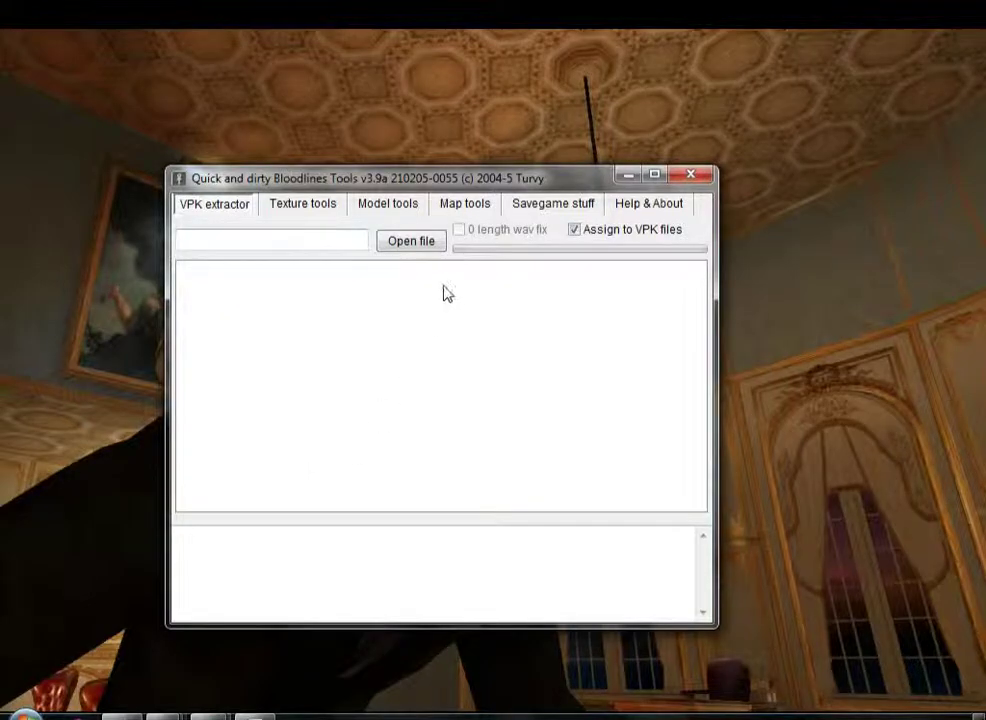
{"action": "left_click", "coordinate": [398, 246]}
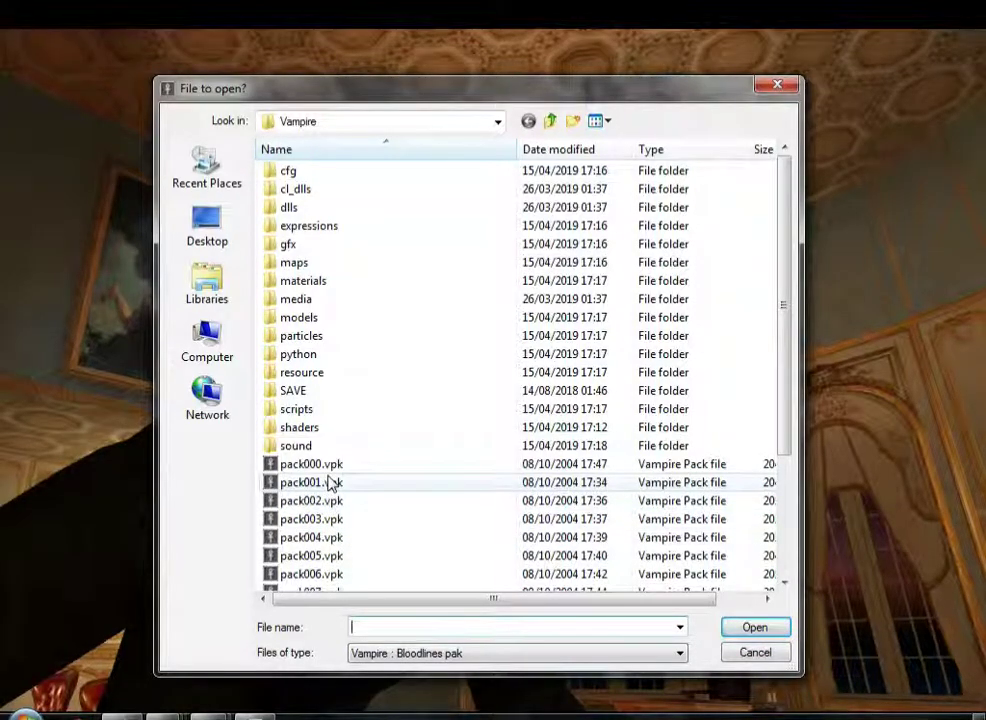
{"action": "mouse_move", "coordinate": [311, 482]}
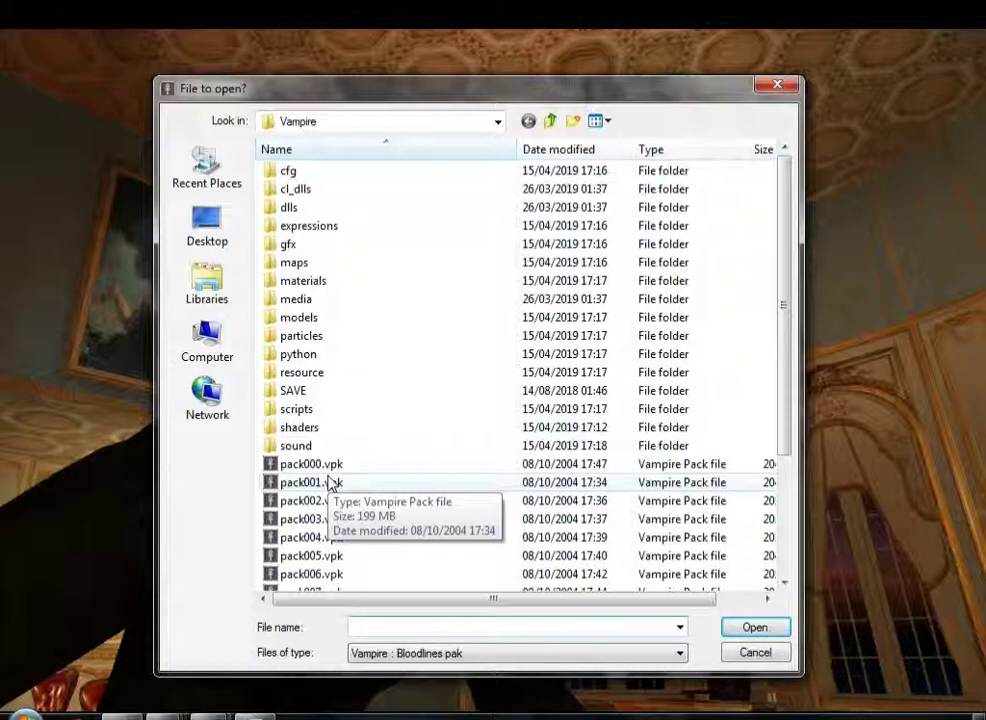
{"action": "left_click", "coordinate": [316, 487]}
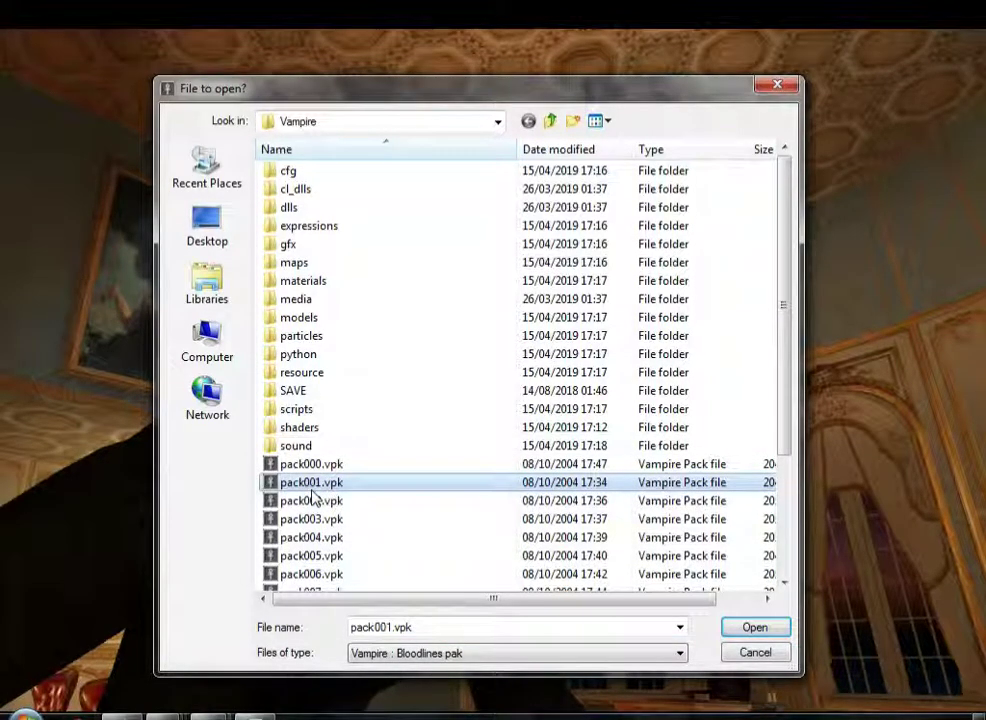
{"action": "double_click", "coordinate": [314, 487]}
{"action": "left_click", "coordinate": [459, 231]}
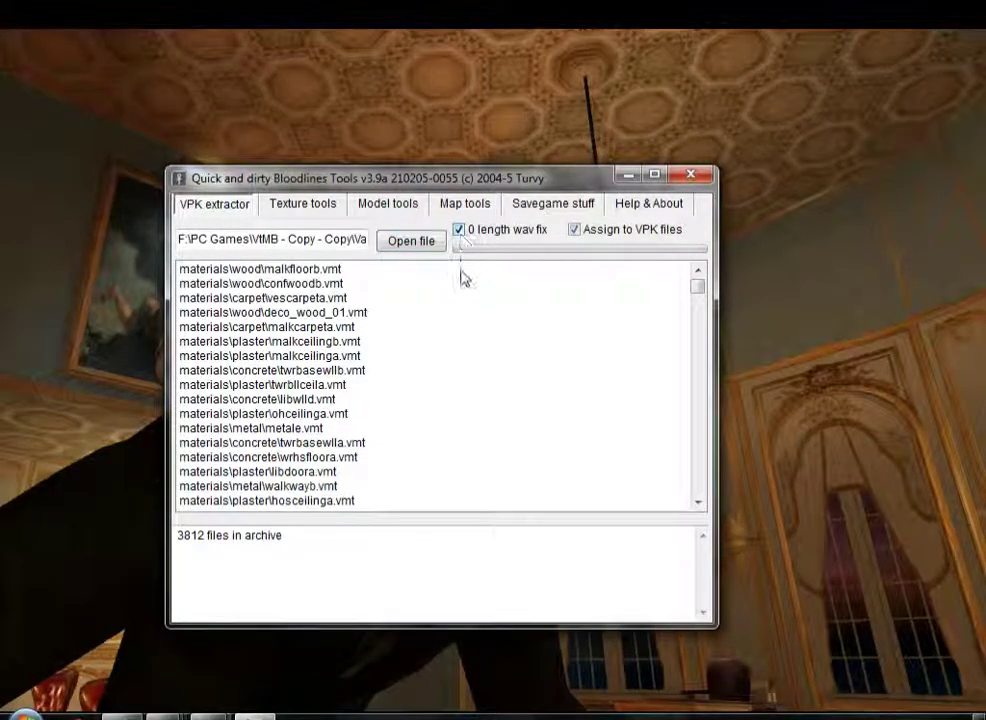
Step: Select all 3812 files in the archive list and extract them
{"action": "right_click", "coordinate": [448, 314]}
{"action": "left_click", "coordinate": [471, 396]}
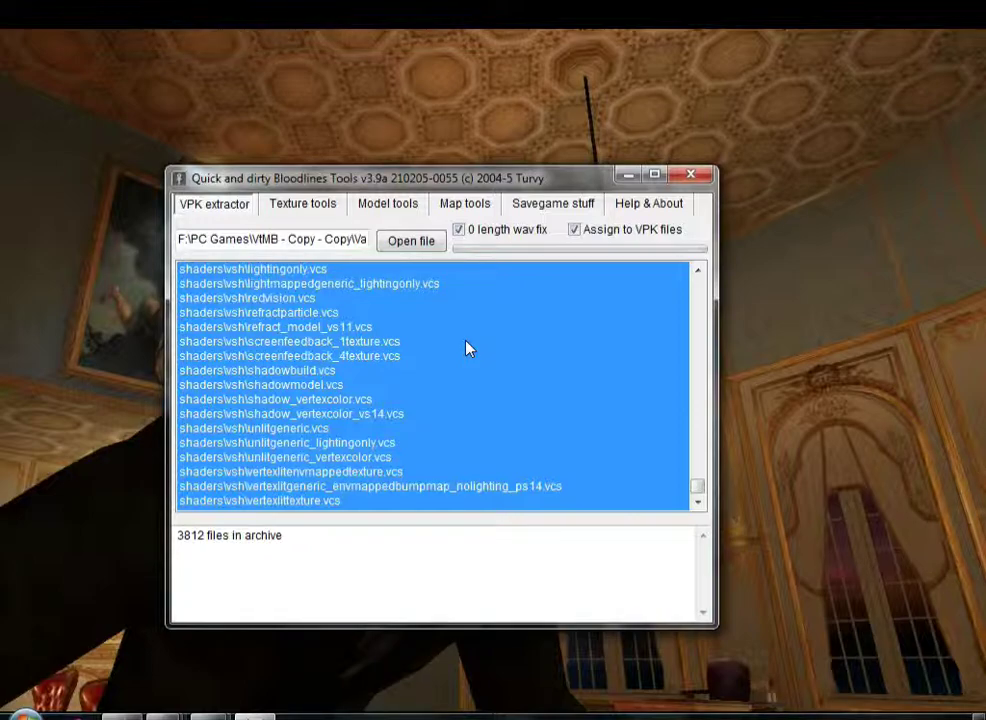
{"action": "right_click", "coordinate": [468, 333]}
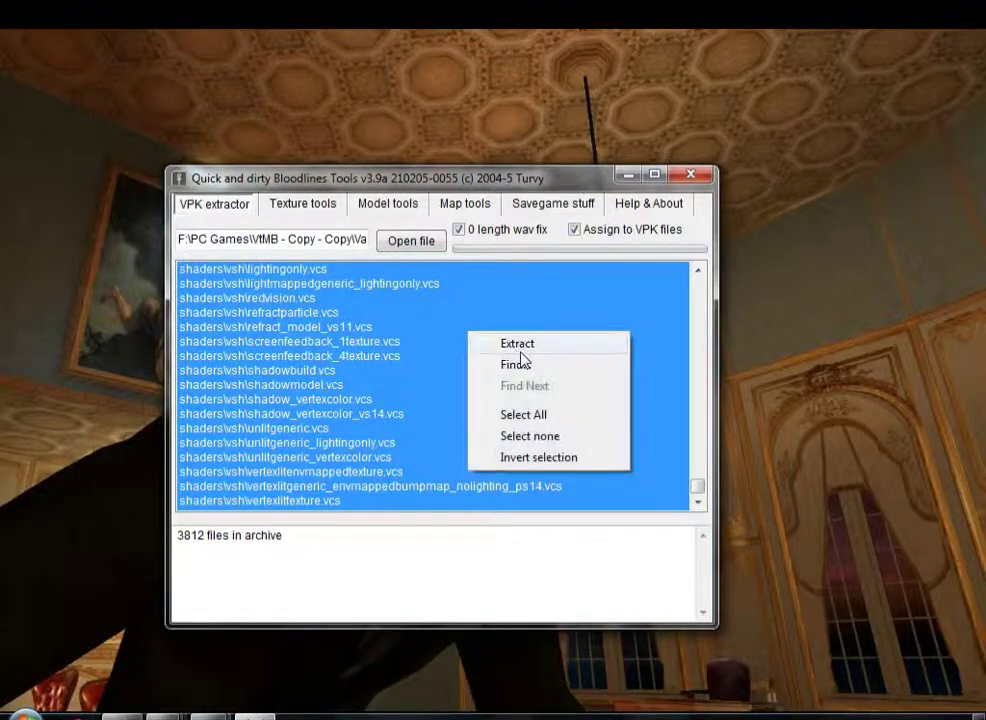
{"action": "left_click", "coordinate": [517, 344]}
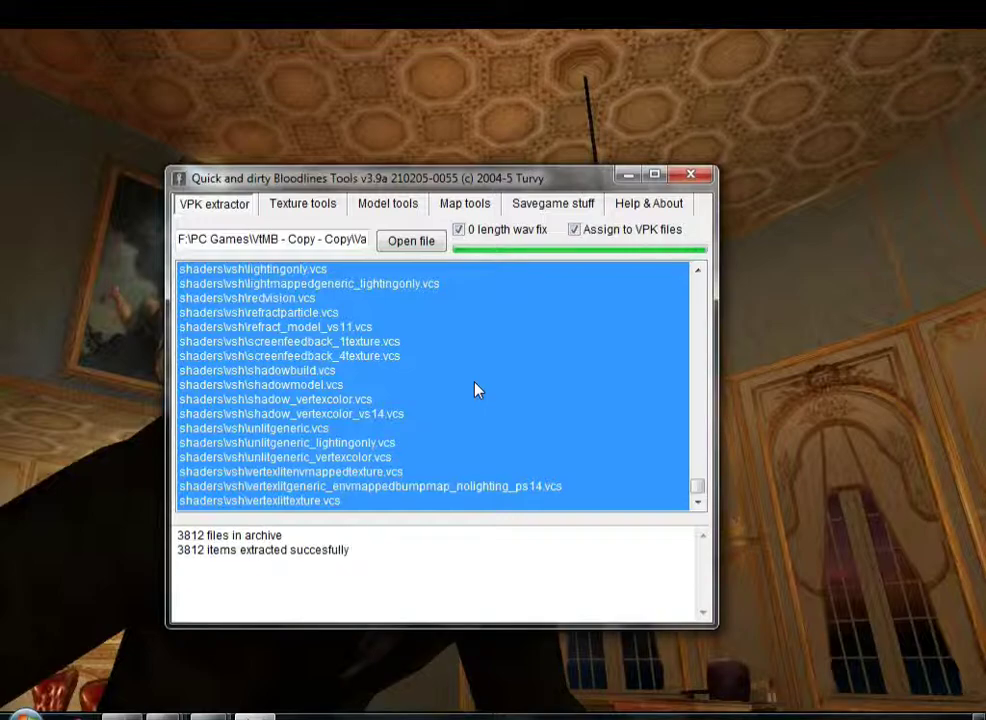
Step: Try opening pack102.vpk, dismiss its empty pak file warning, and return to choose another pack
{"action": "left_click", "coordinate": [422, 242]}
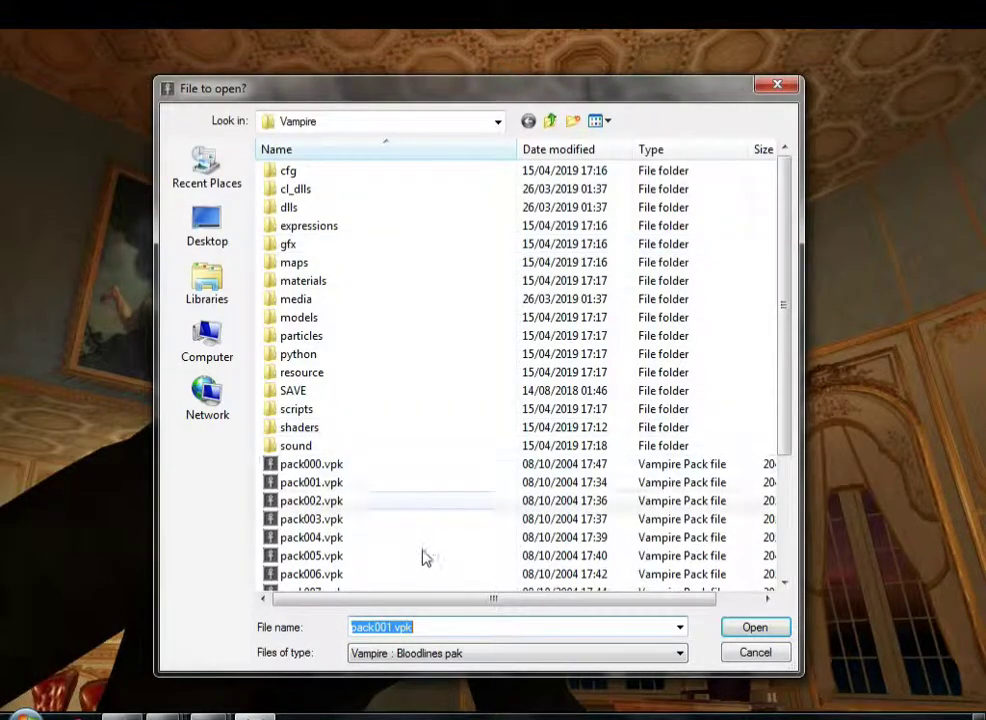
{"action": "left_click", "coordinate": [330, 556]}
{"action": "scroll", "coordinate": [335, 558], "scroll_direction": "down", "scroll_amount": 3}
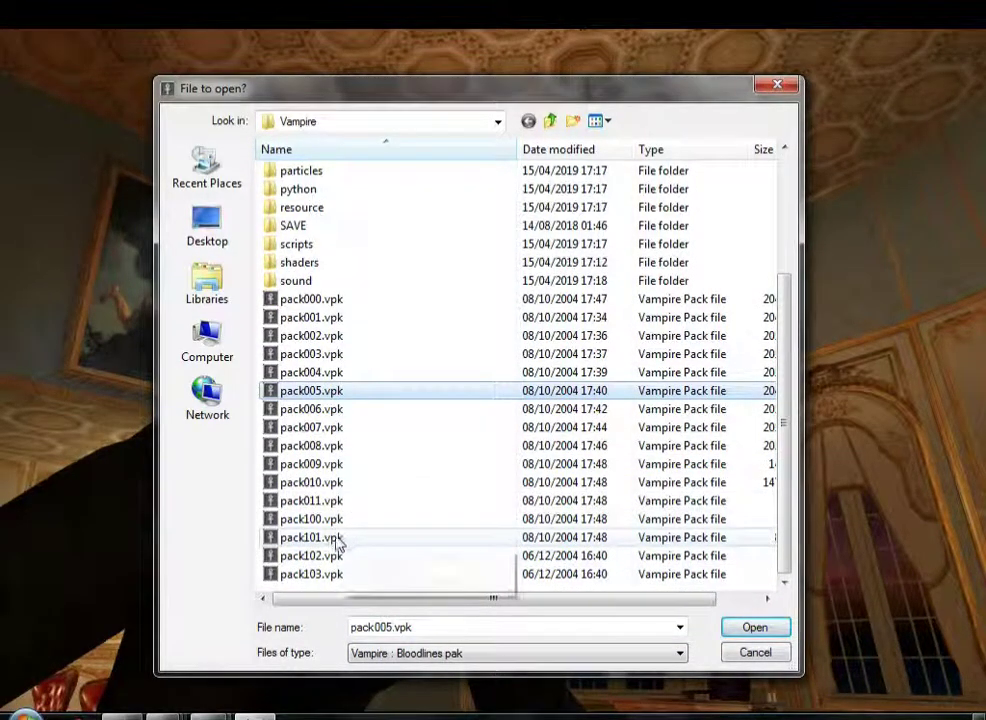
{"action": "left_click", "coordinate": [333, 558]}
{"action": "double_click", "coordinate": [333, 558]}
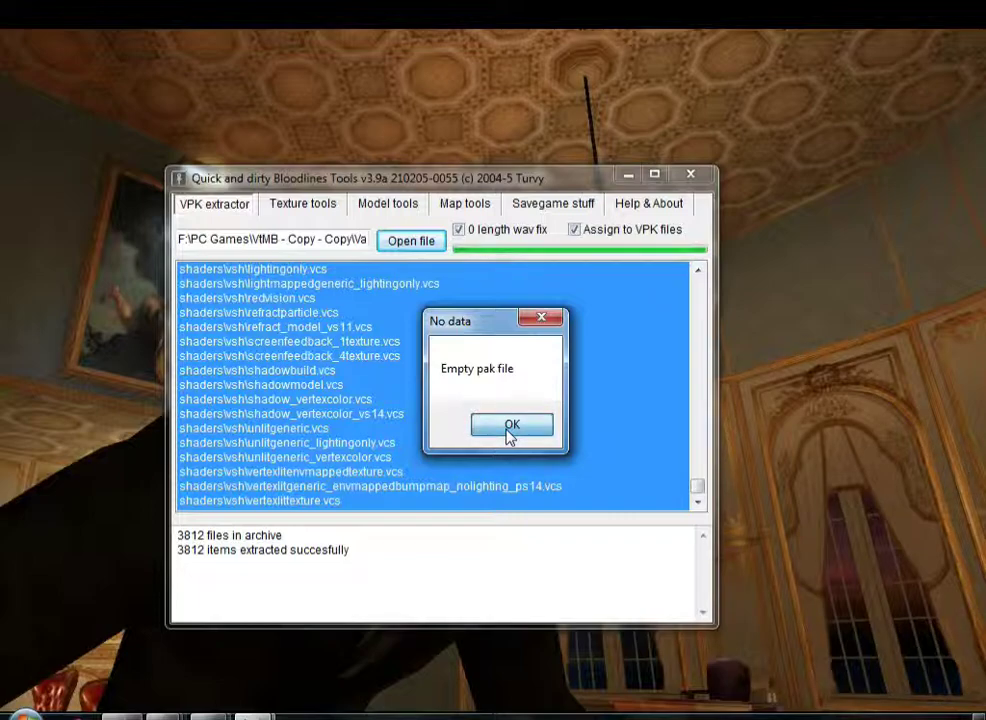
{"action": "left_click", "coordinate": [510, 428]}
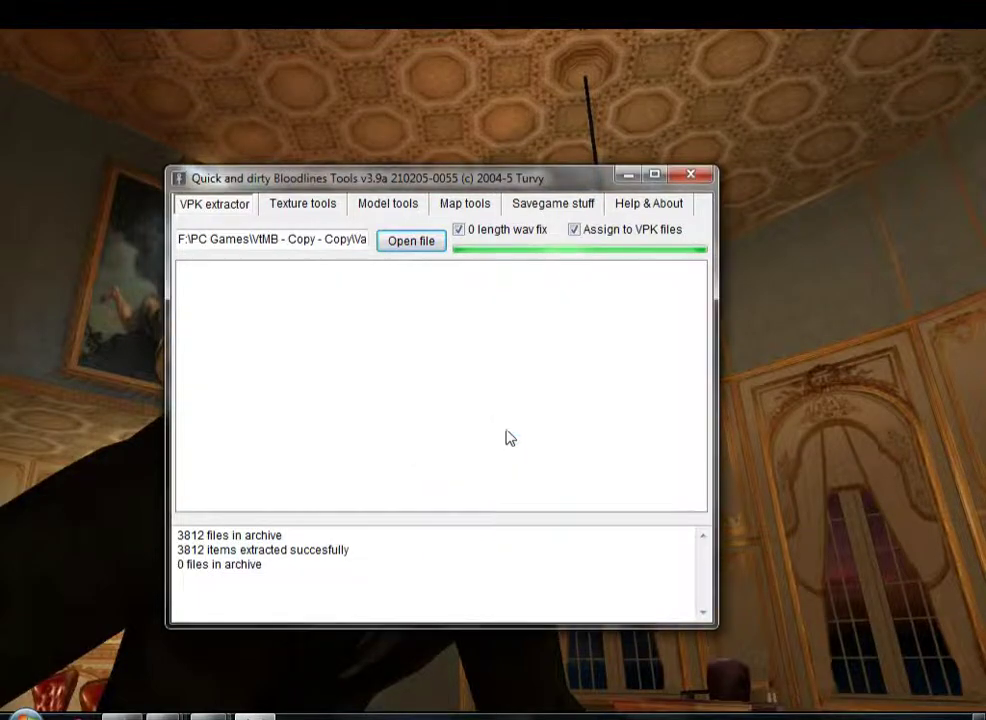
{"action": "left_click", "coordinate": [411, 244]}
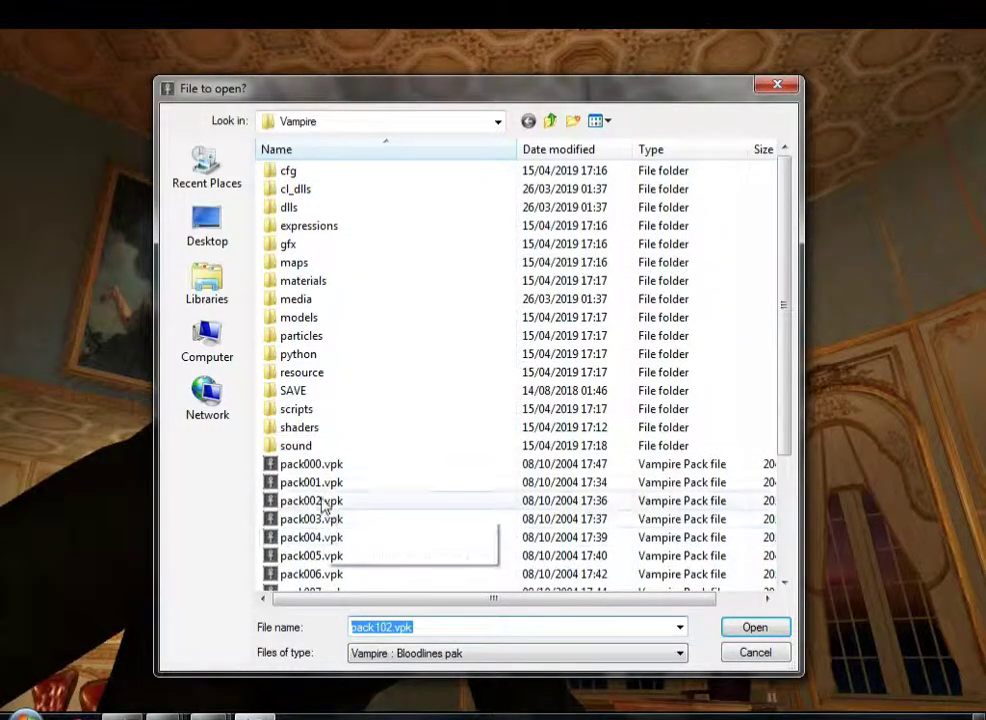
Step: Open the 1647-file sound archive, extract all its files, then close Bloodlines Tools
{"action": "double_click", "coordinate": [315, 466]}
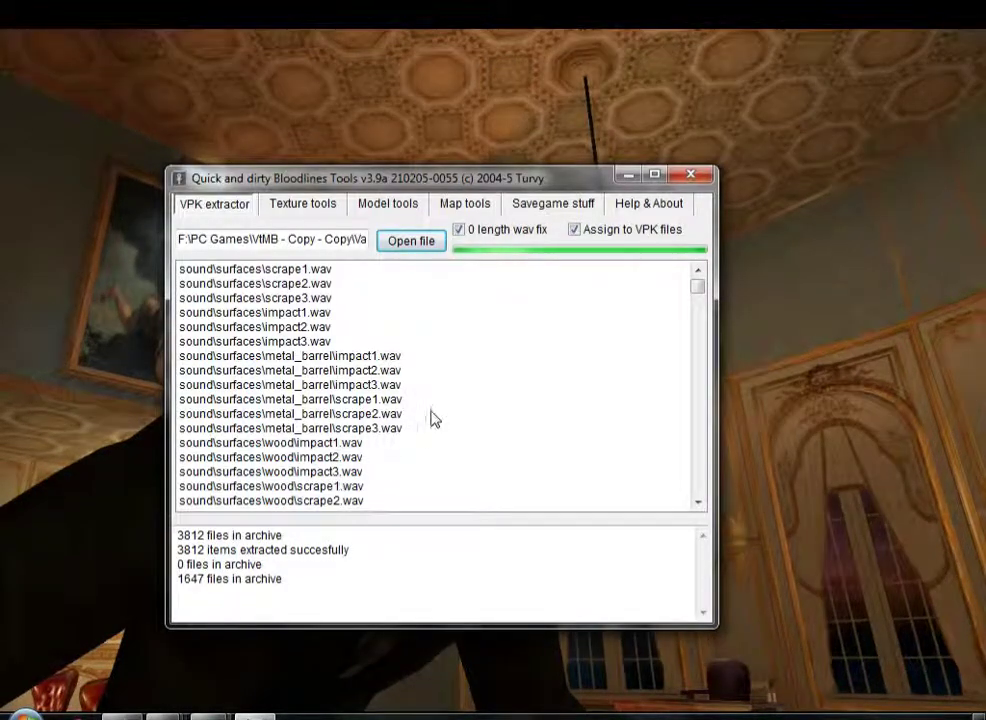
{"action": "right_click", "coordinate": [437, 332]}
{"action": "left_click", "coordinate": [492, 419]}
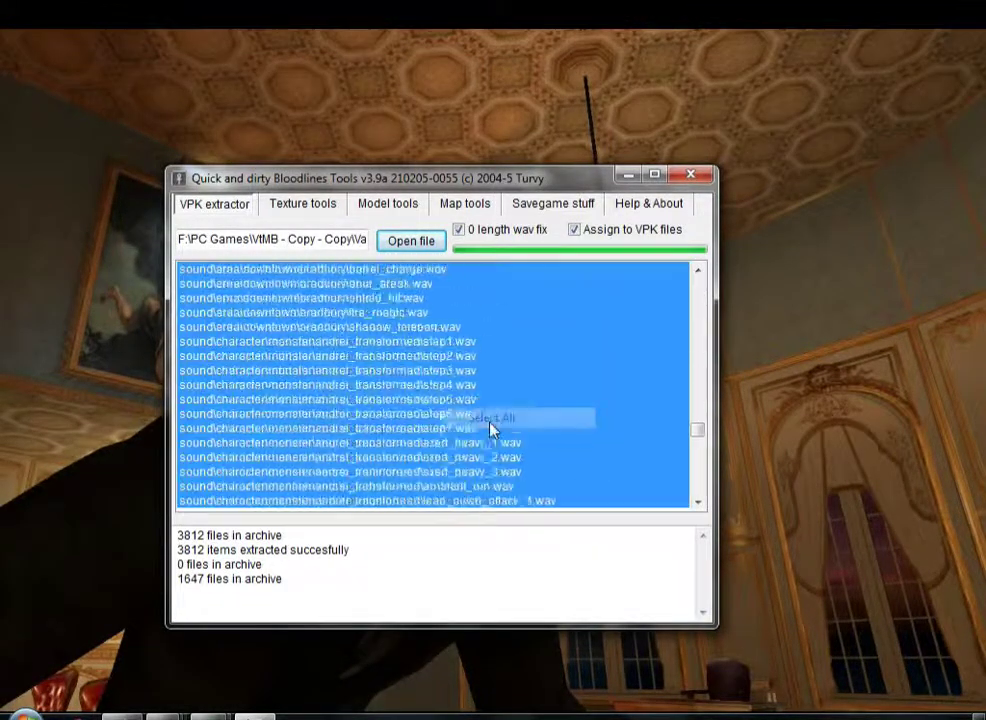
{"action": "right_click", "coordinate": [449, 393]}
{"action": "left_click", "coordinate": [478, 398]}
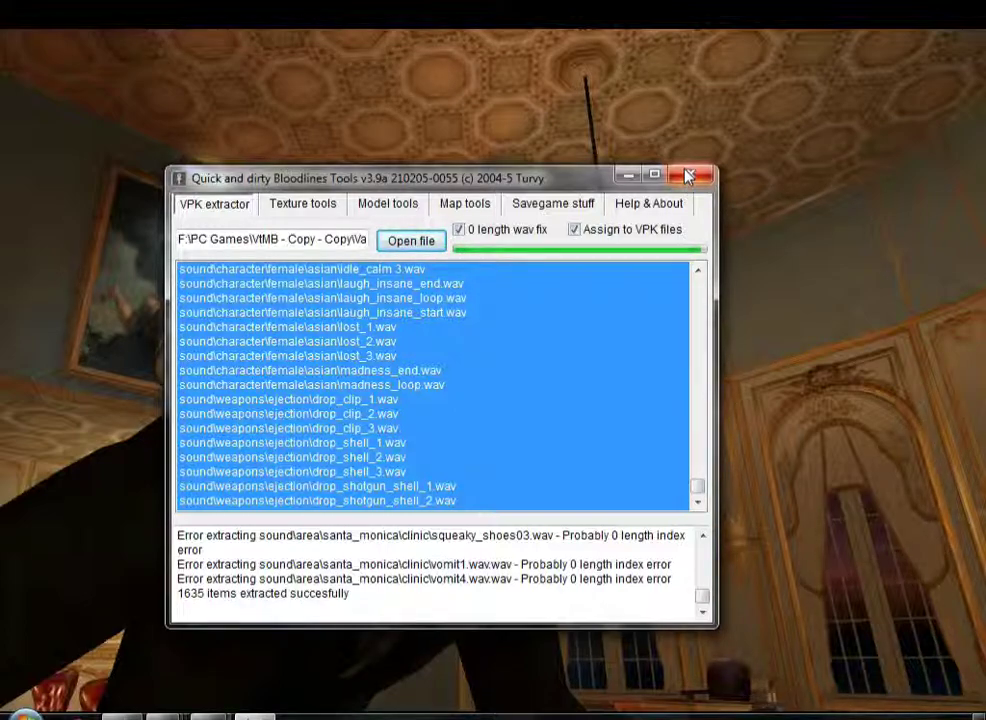
{"action": "left_click", "coordinate": [689, 177]}
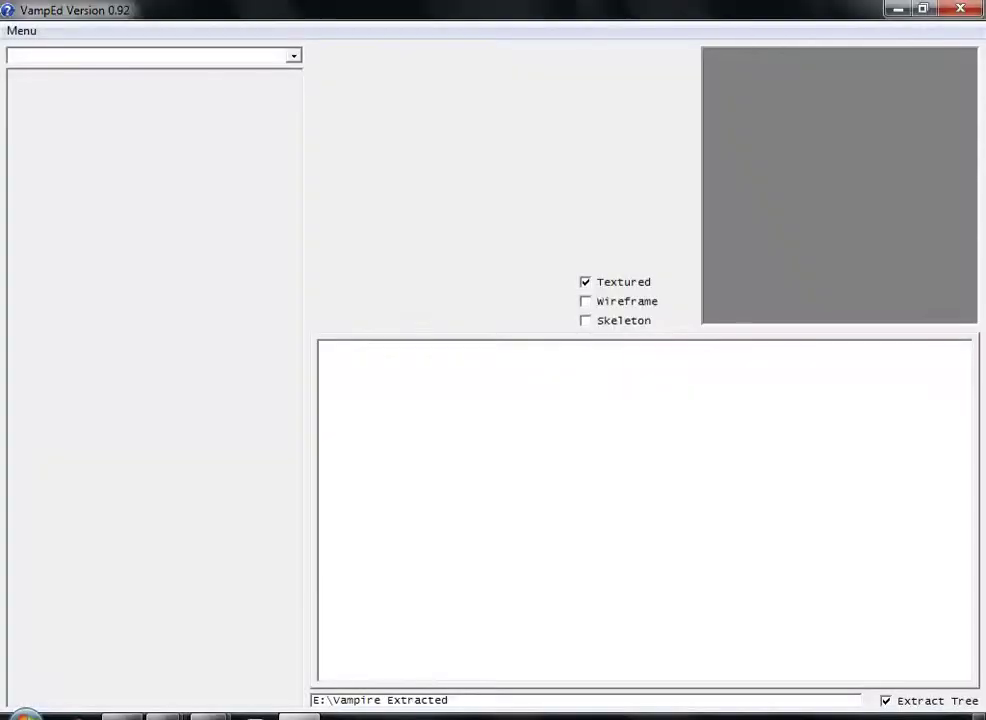
Step: Load pack008.vpk from the Vampire game folder into VampEd via the Open Pack File dialog
{"action": "left_click", "coordinate": [18, 32]}
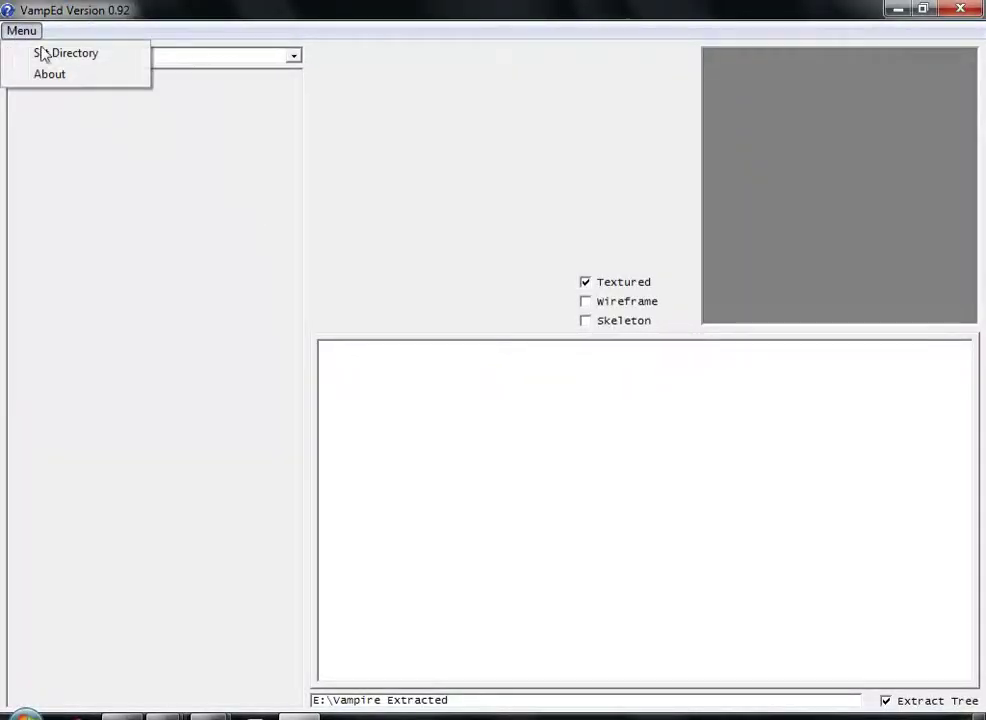
{"action": "left_click", "coordinate": [50, 55]}
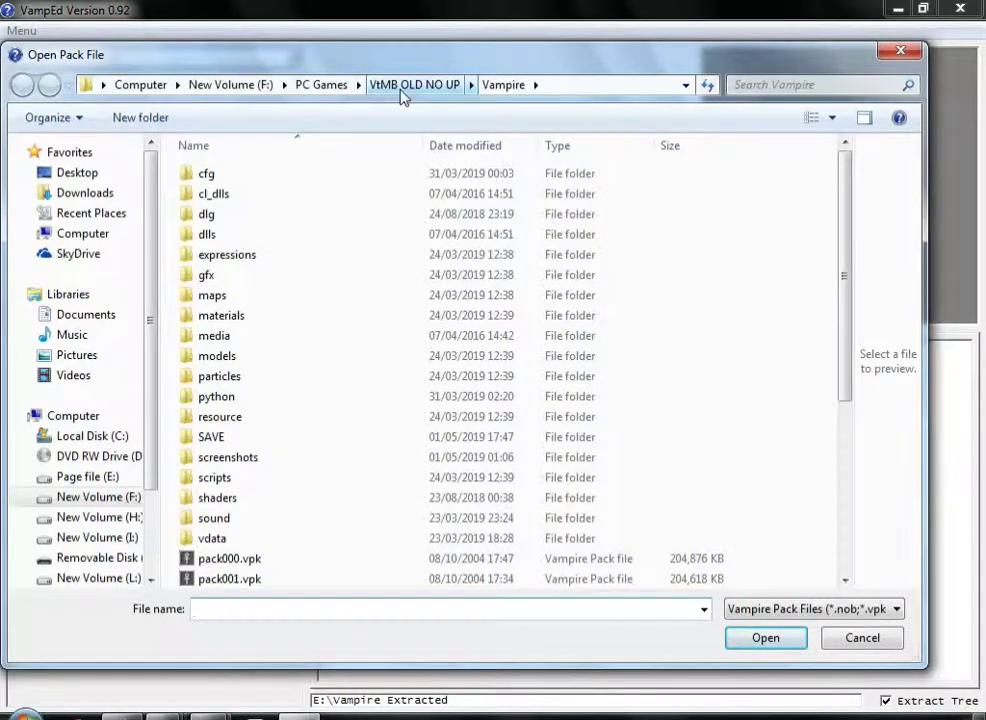
{"action": "left_click", "coordinate": [290, 480]}
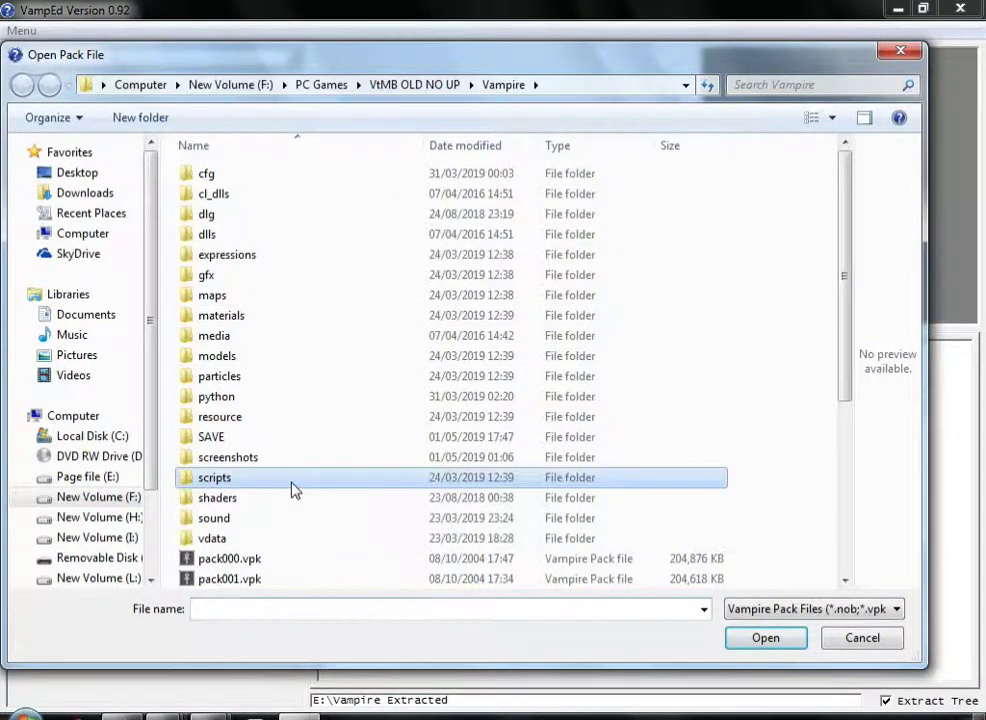
{"action": "scroll", "coordinate": [293, 488], "scroll_direction": "down", "scroll_amount": 5}
{"action": "left_click", "coordinate": [257, 438]}
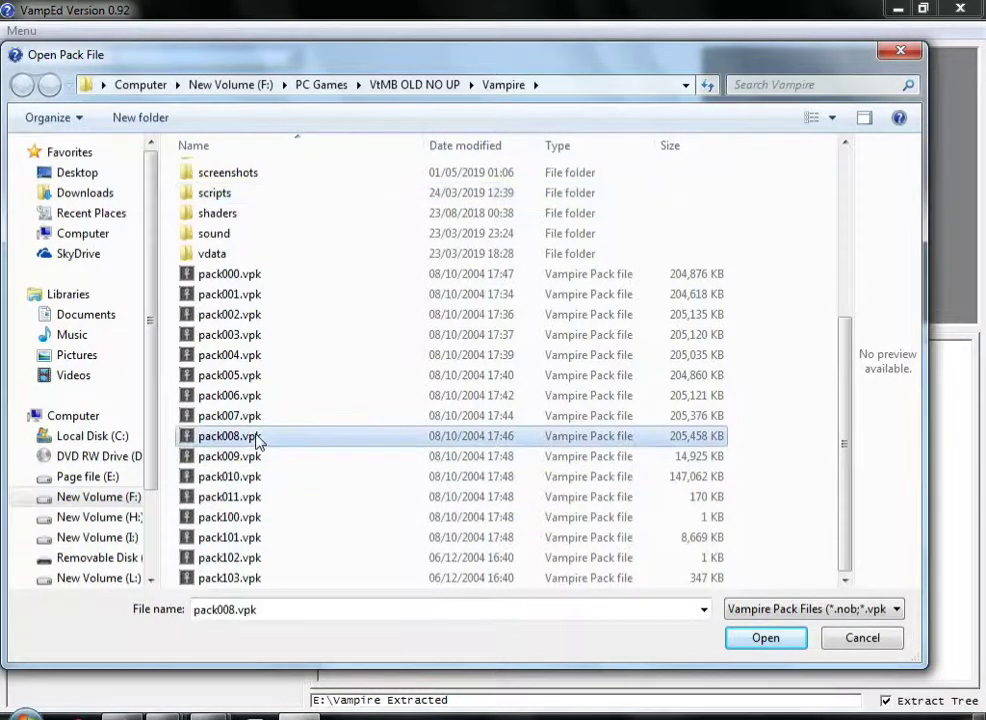
{"action": "double_click", "coordinate": [257, 440]}
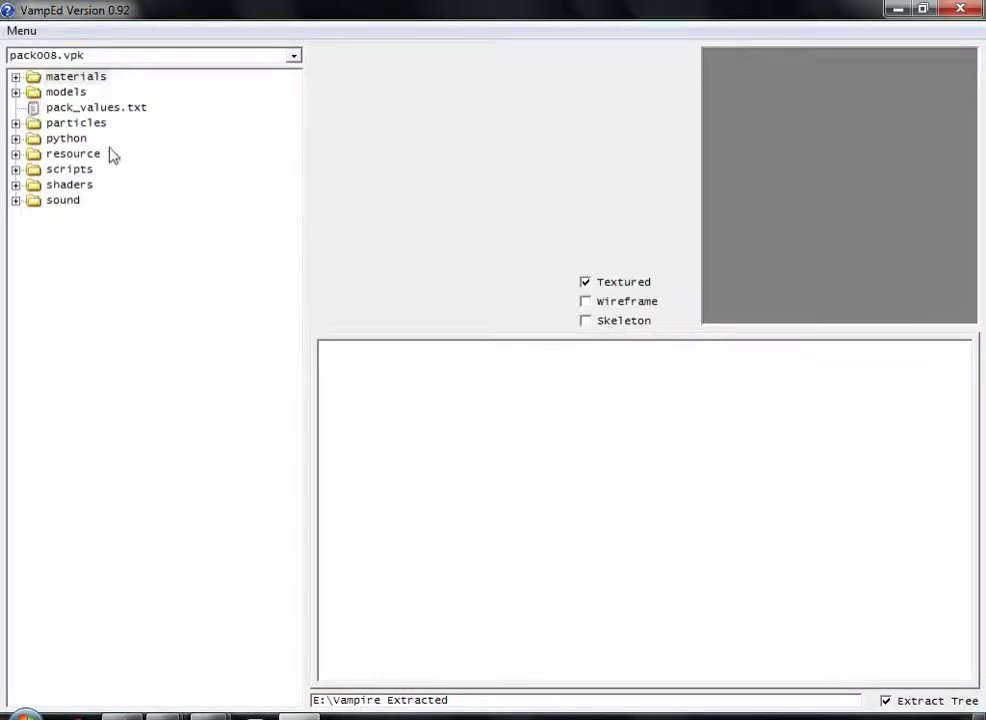
Step: Browse models > character > npc > unique > santa_monica > jeanette and export jeanette.phy as D3D .x
{"action": "left_click", "coordinate": [15, 92]}
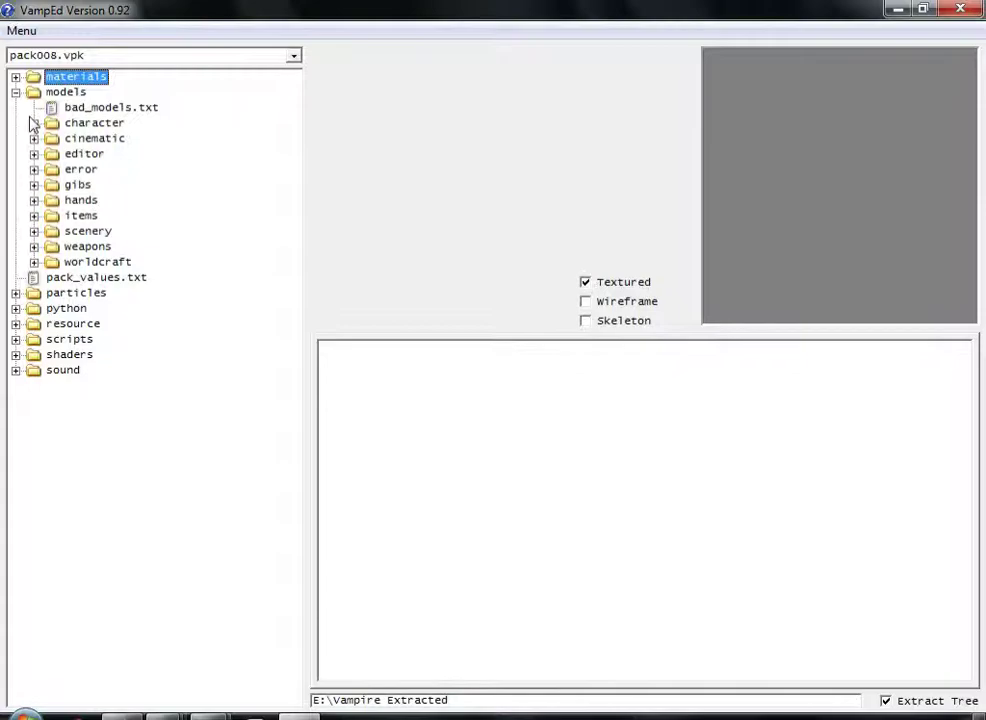
{"action": "left_click", "coordinate": [34, 123]}
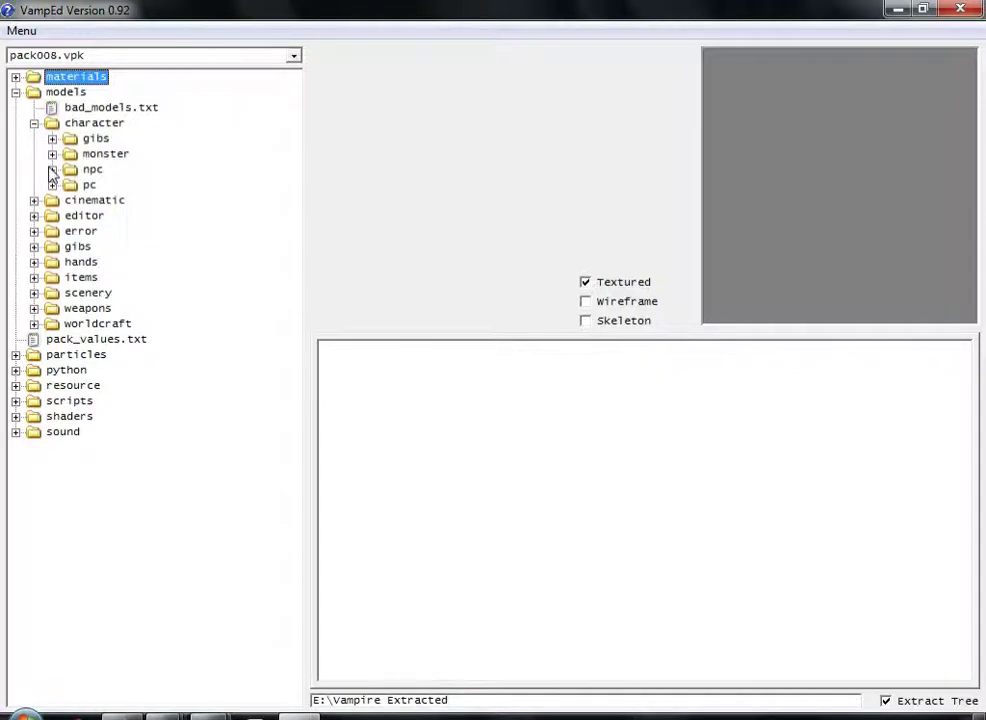
{"action": "left_click", "coordinate": [52, 169]}
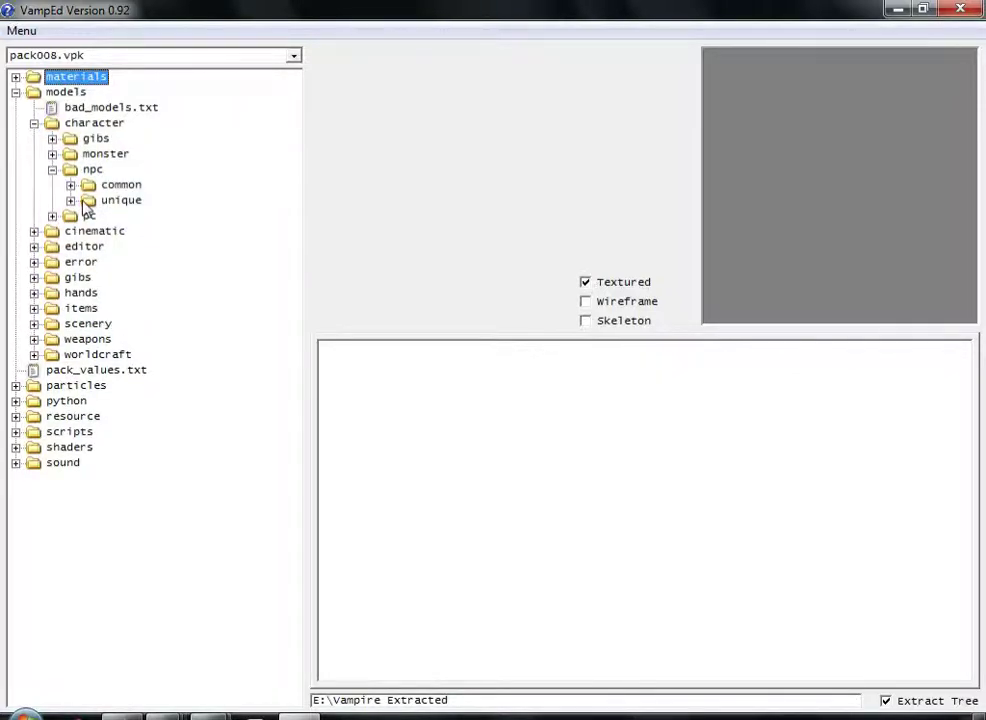
{"action": "left_click", "coordinate": [70, 200]}
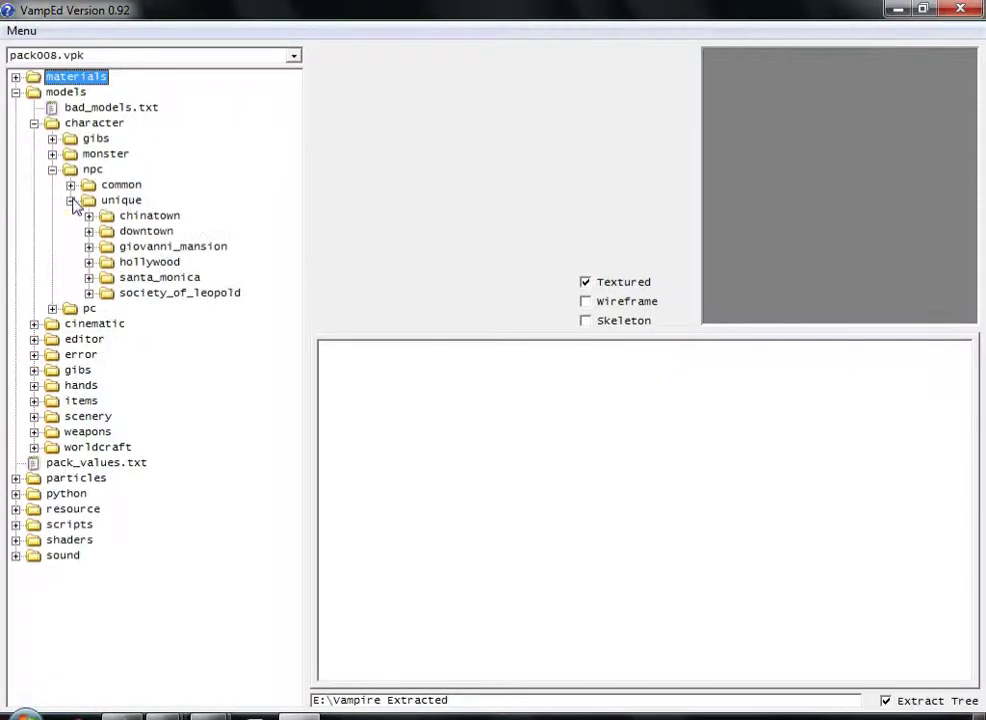
{"action": "left_click", "coordinate": [89, 277]}
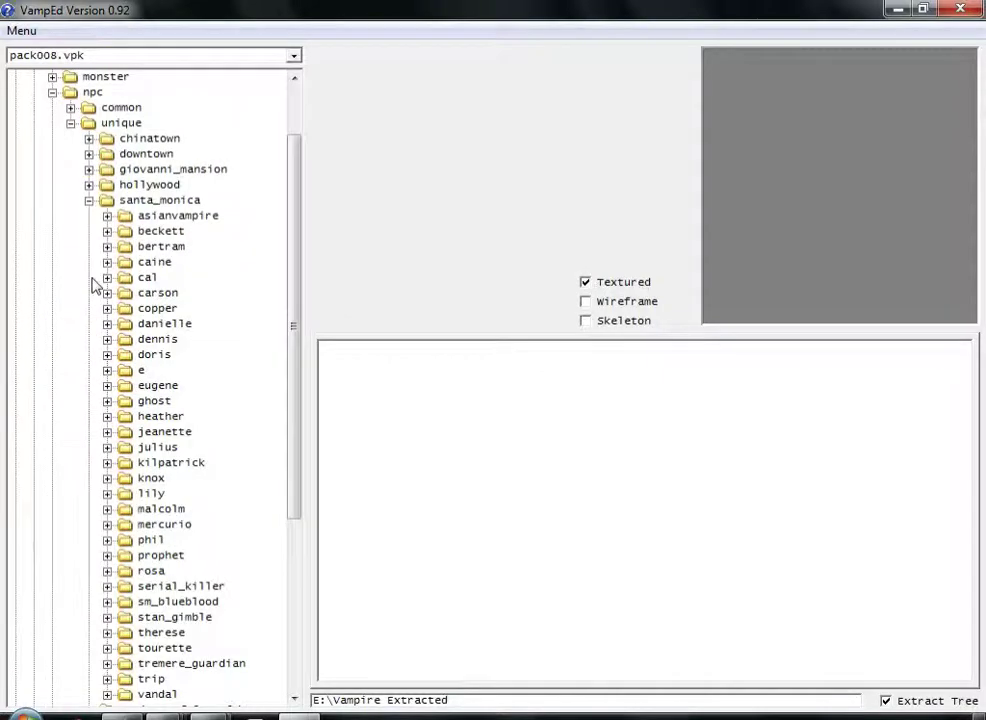
{"action": "left_click", "coordinate": [107, 431]}
{"action": "left_click", "coordinate": [160, 448]}
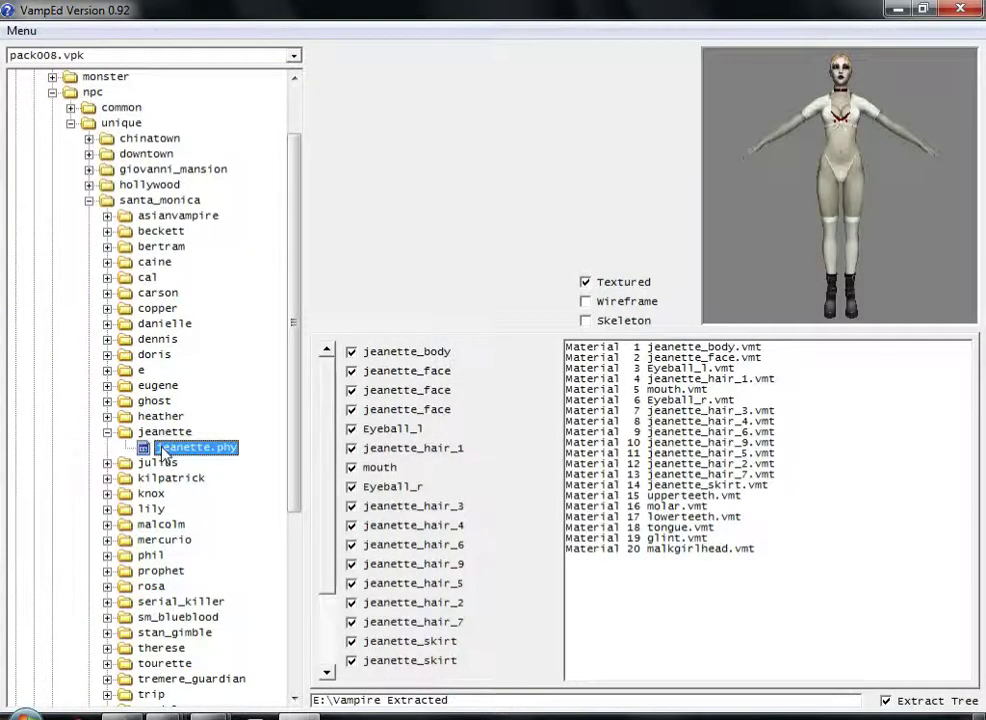
{"action": "right_click", "coordinate": [161, 451]}
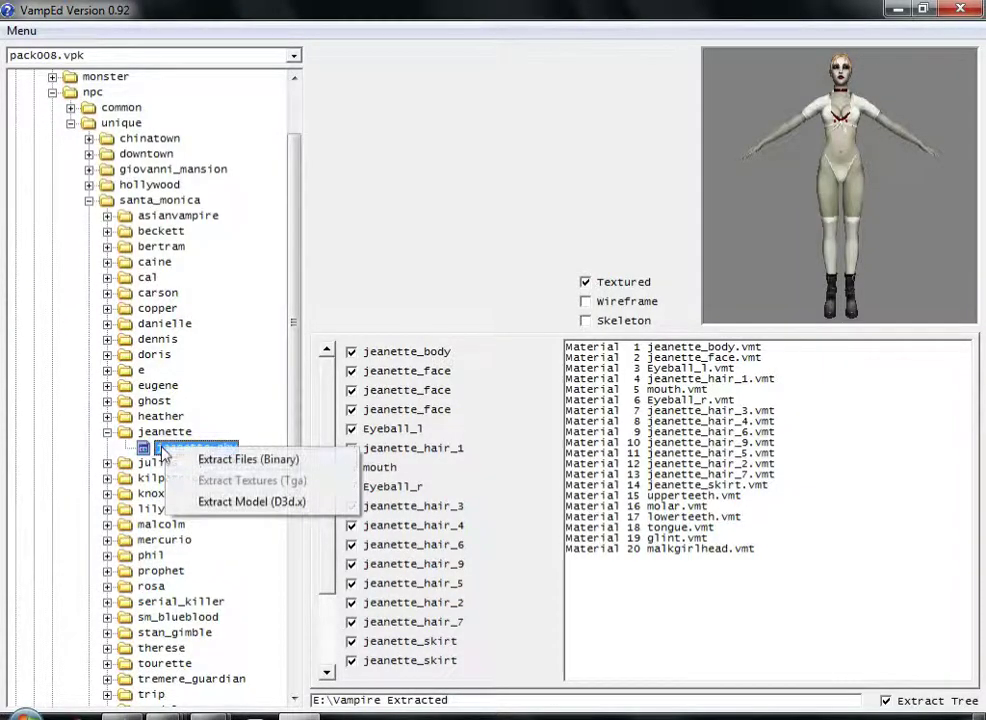
{"action": "left_click", "coordinate": [248, 503]}
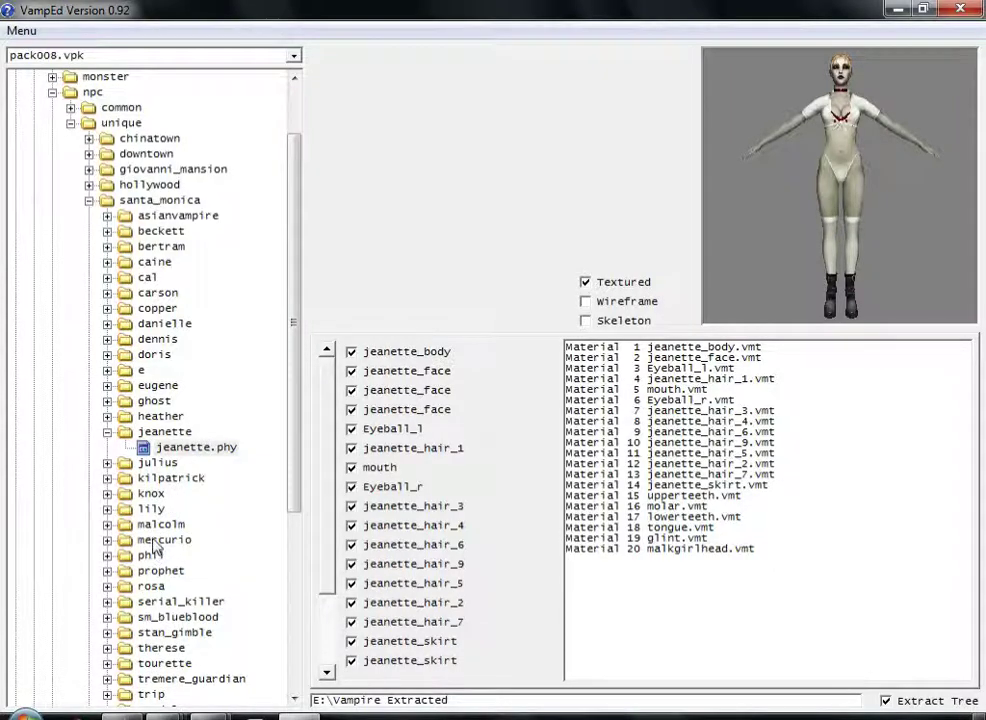
Step: Expand the tourette folder and export tourette.phy as a D3D .x model
{"action": "left_click", "coordinate": [107, 663]}
{"action": "left_click", "coordinate": [162, 680]}
{"action": "right_click", "coordinate": [165, 680]}
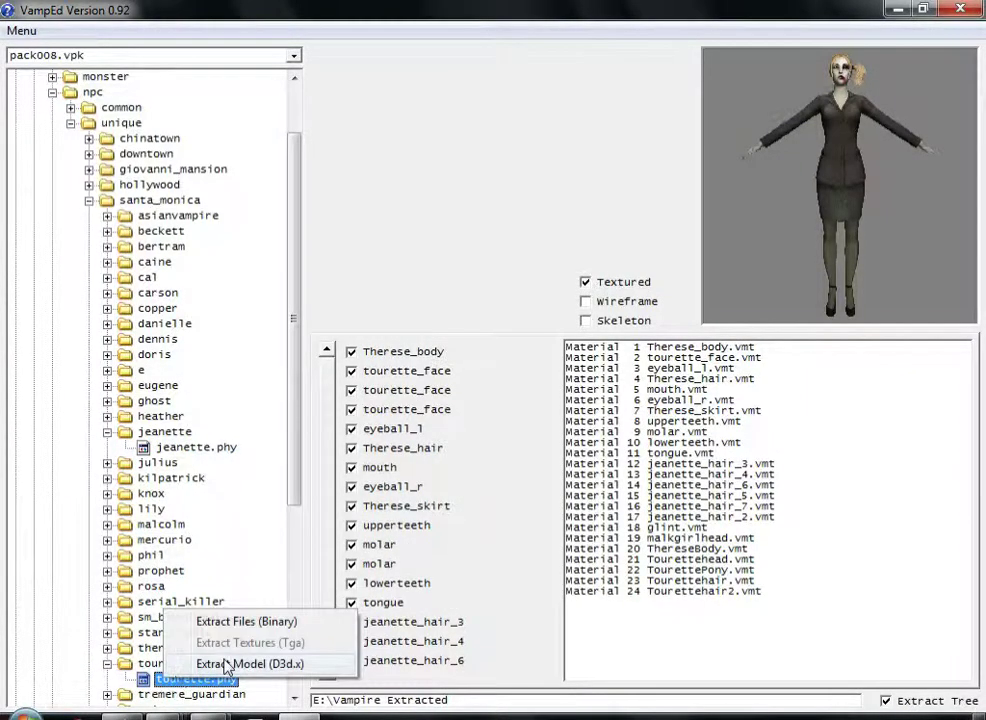
{"action": "left_click", "coordinate": [228, 664]}
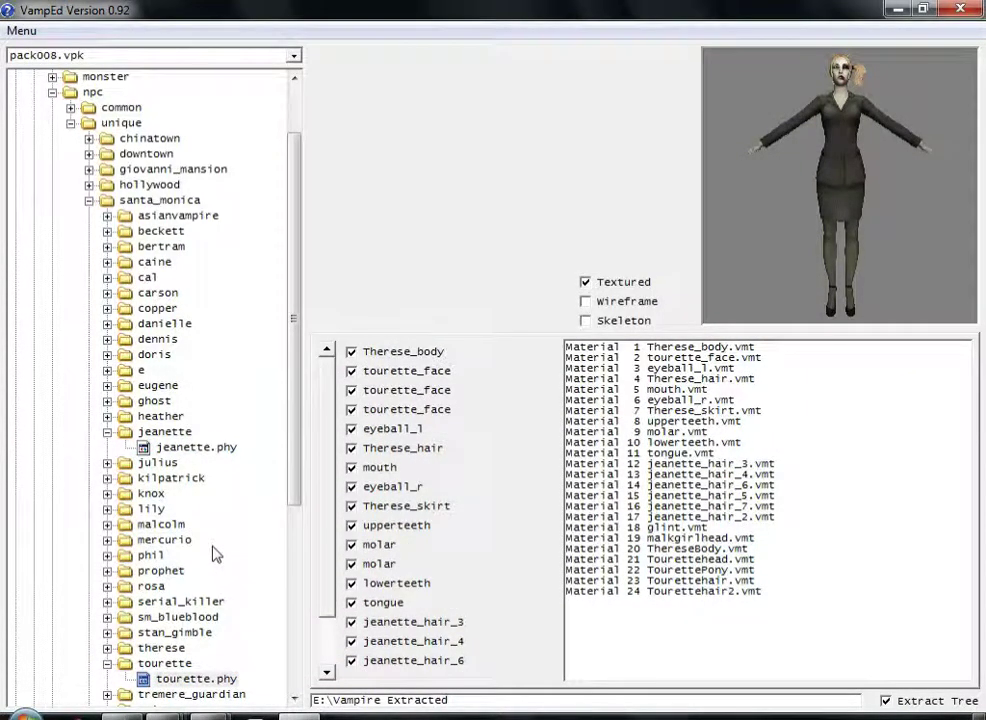
Step: Export beckett.phy as a D3D .x model, then collapse the santa_monica folder
{"action": "left_click", "coordinate": [107, 231]}
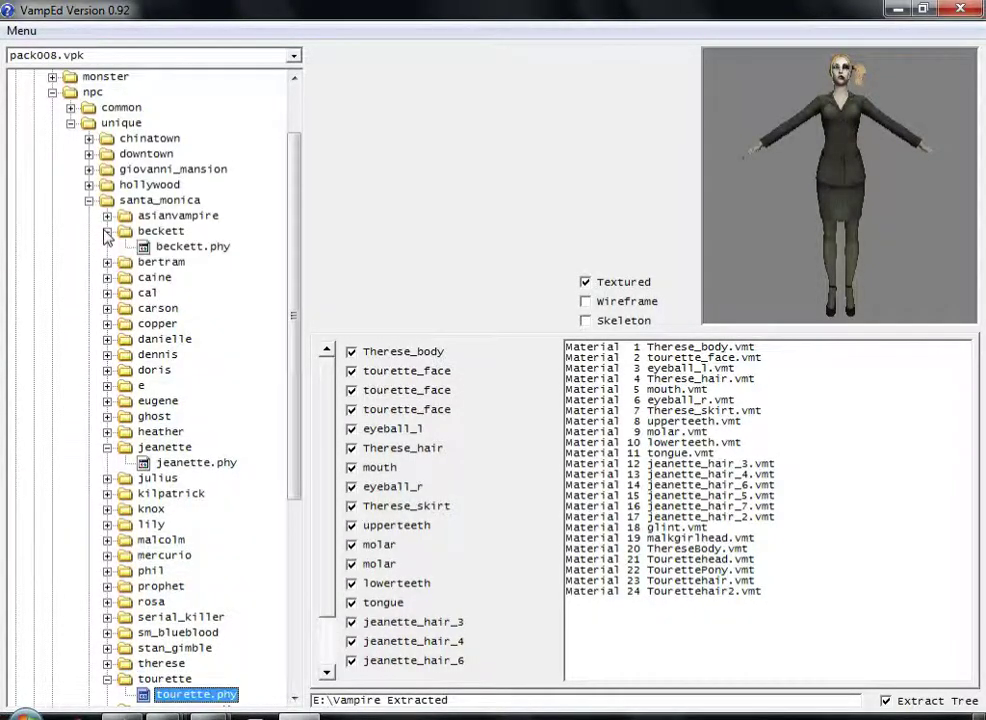
{"action": "left_click", "coordinate": [145, 248]}
{"action": "right_click", "coordinate": [160, 248]}
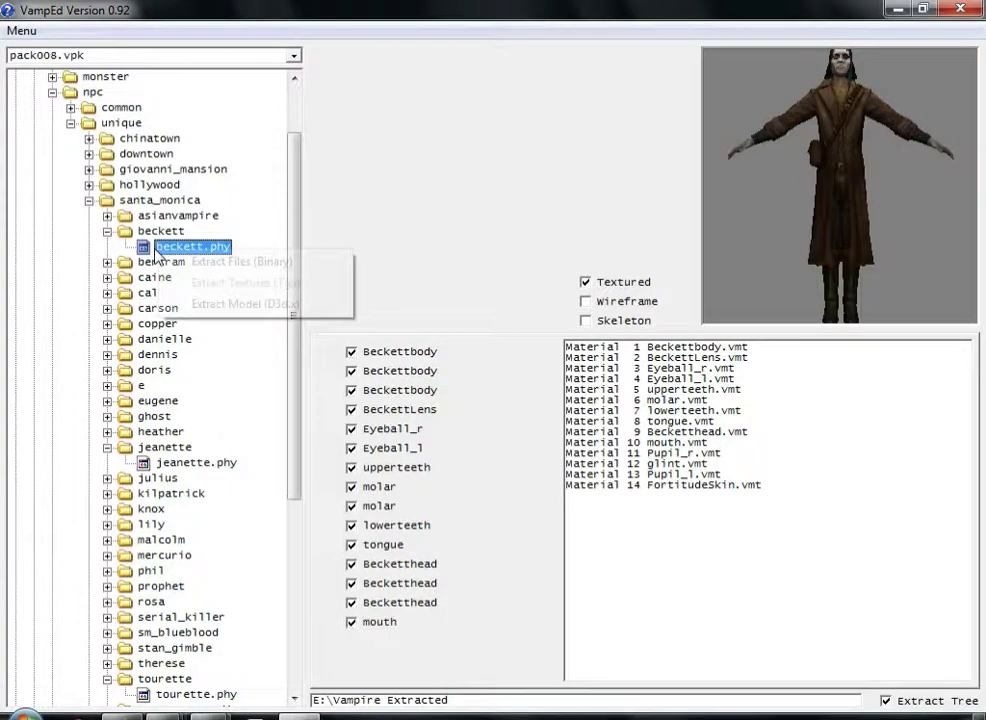
{"action": "left_click", "coordinate": [240, 304]}
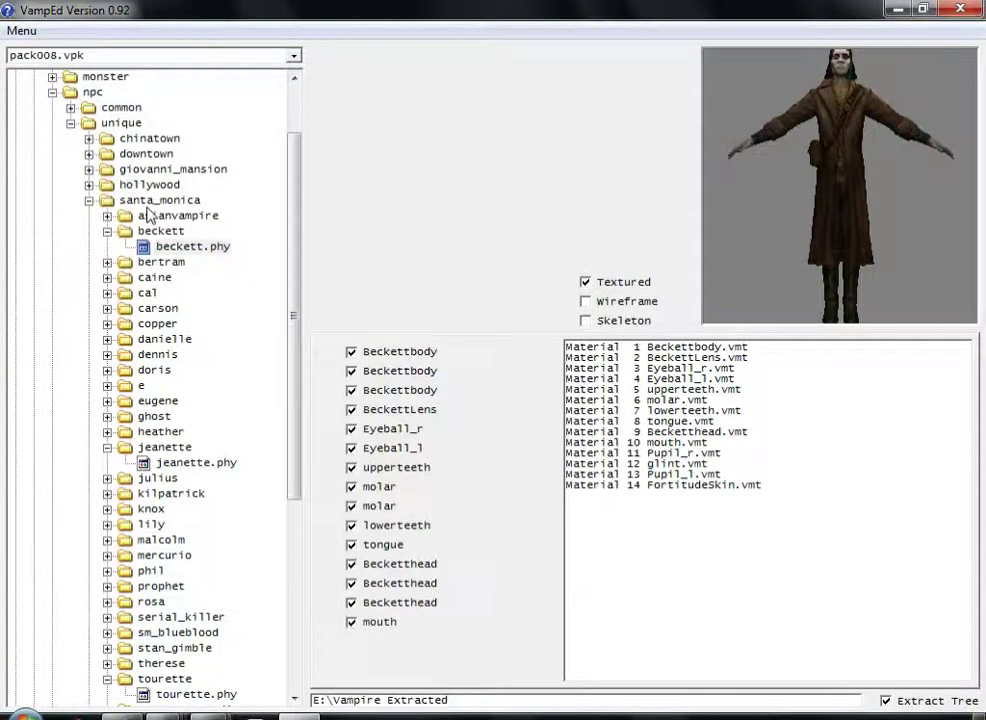
{"action": "left_click", "coordinate": [89, 201]}
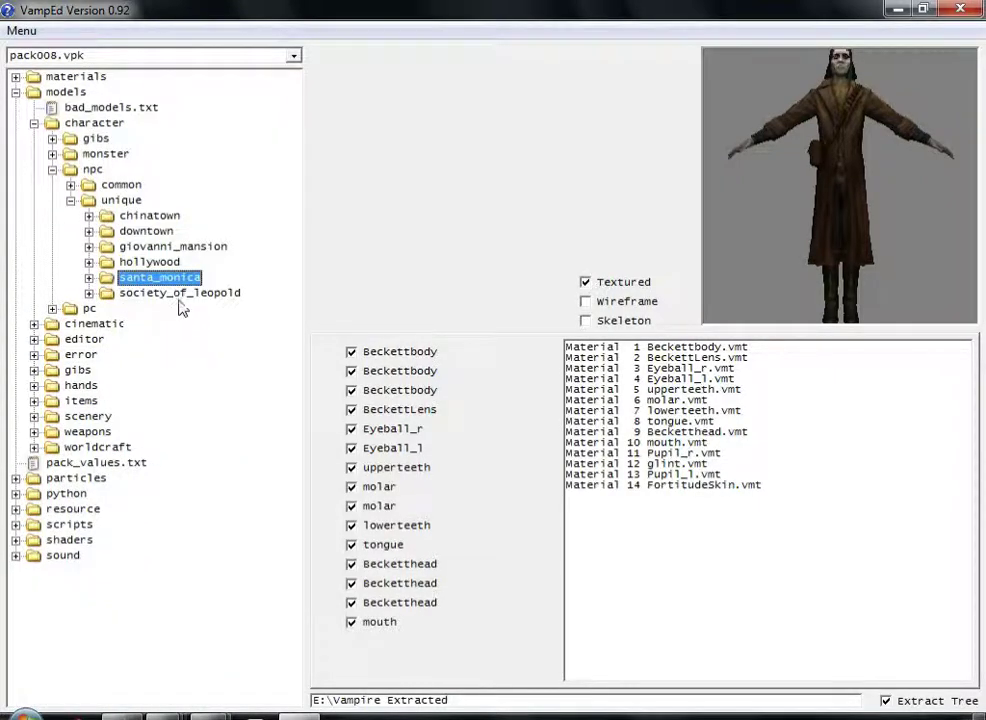
Step: Preview prostitute_2_ref.phy from npc > common > prostitute > prostitute_2, then collapse the prostitute folder
{"action": "left_click", "coordinate": [71, 185]}
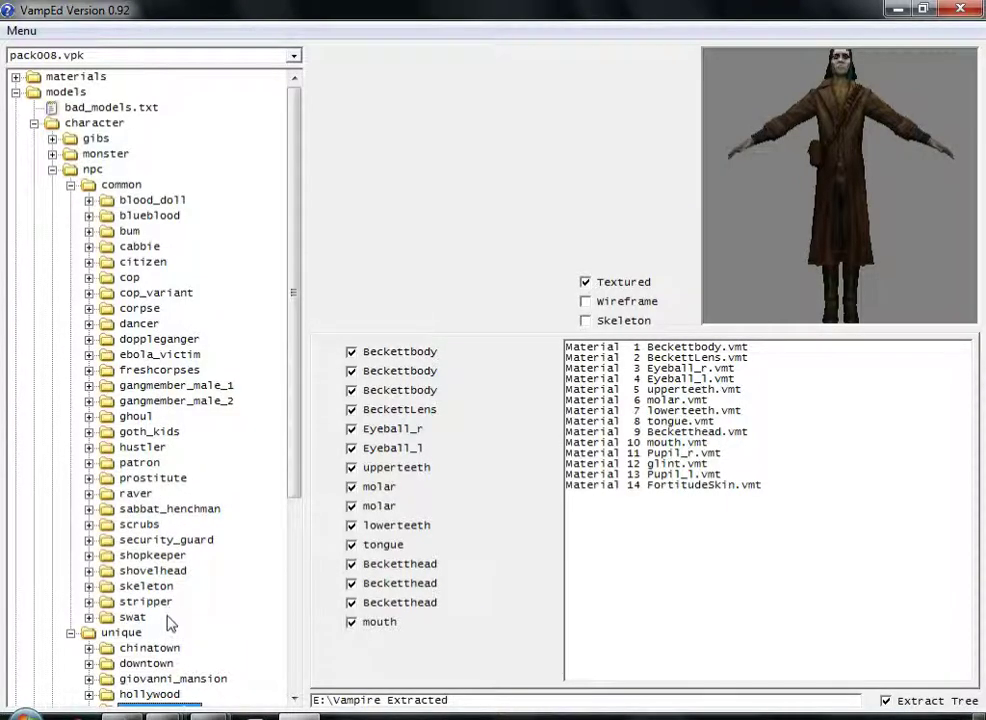
{"action": "left_click", "coordinate": [89, 478]}
{"action": "left_click", "coordinate": [107, 494]}
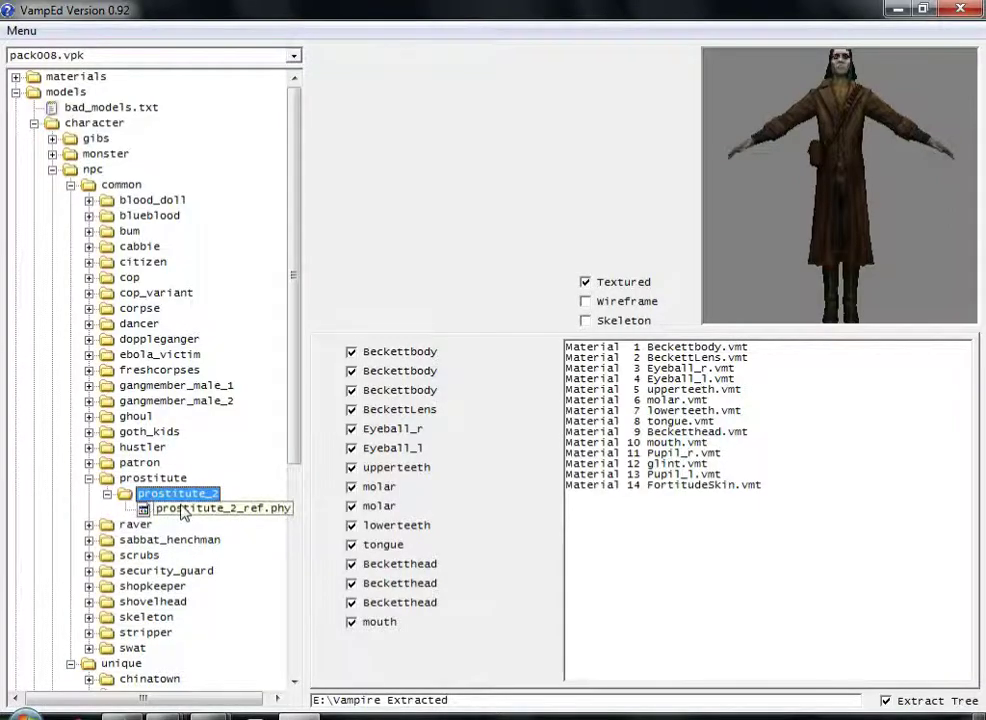
{"action": "left_click", "coordinate": [183, 509]}
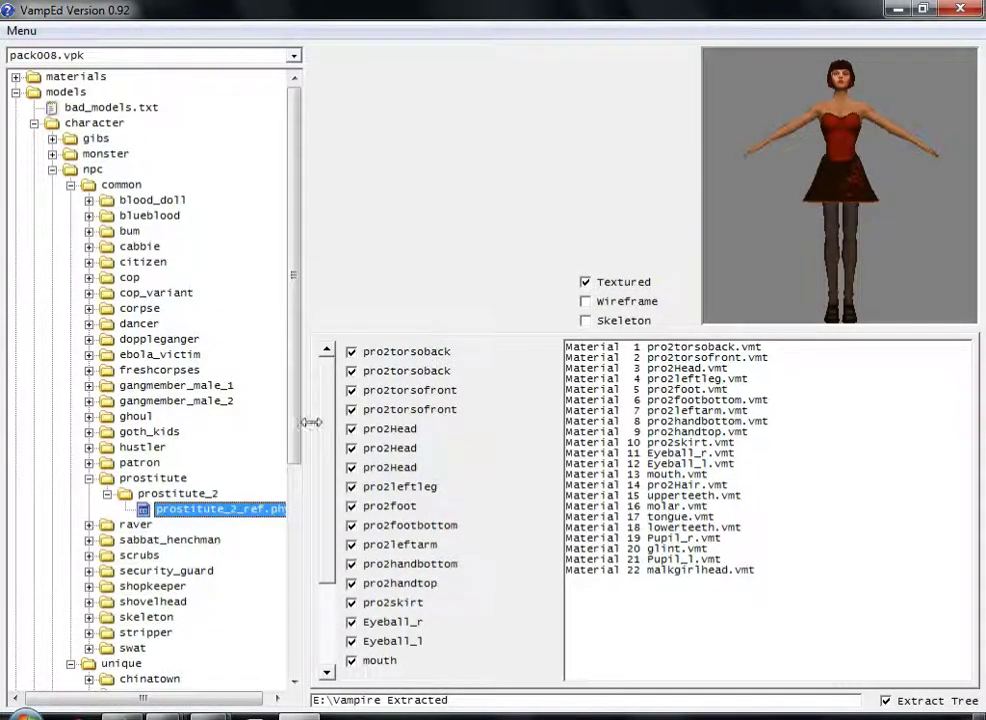
{"action": "left_click", "coordinate": [90, 479]}
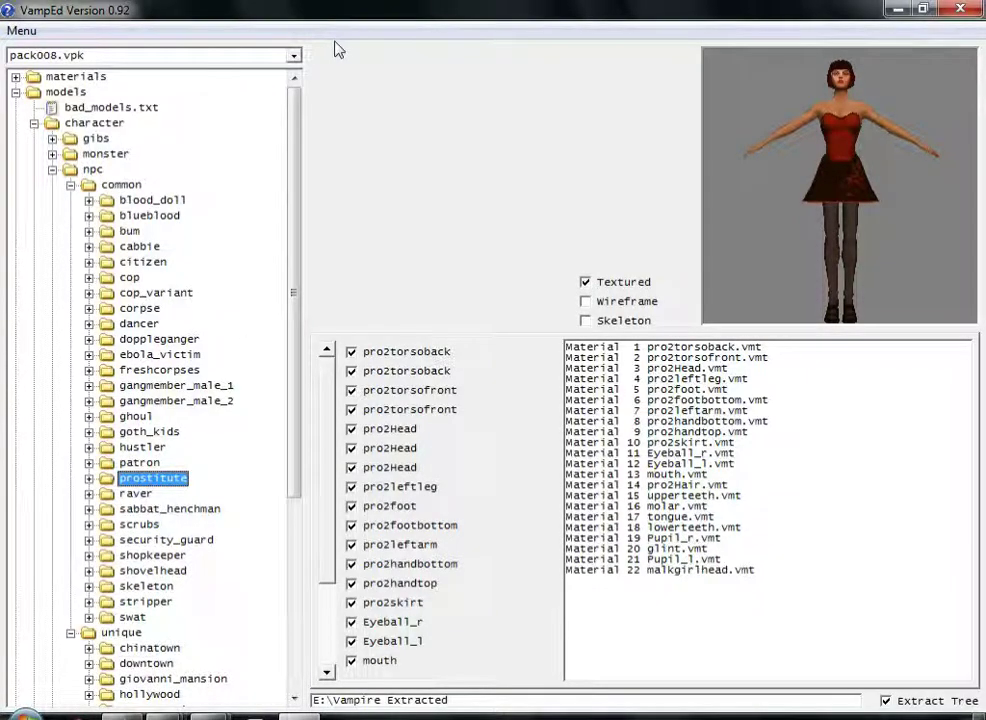